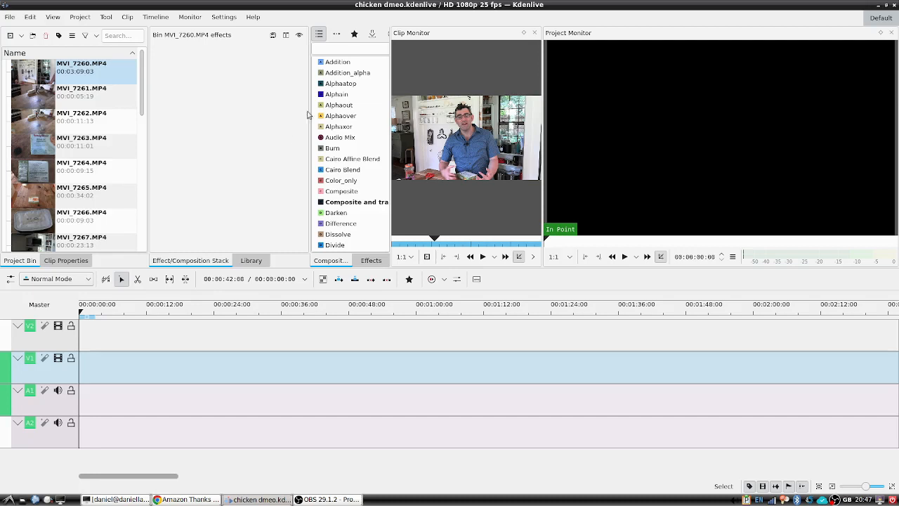
Place the clip MVI_7260.MP4 with its audio at the start of tracks V1 and A1.
click(375, 85)
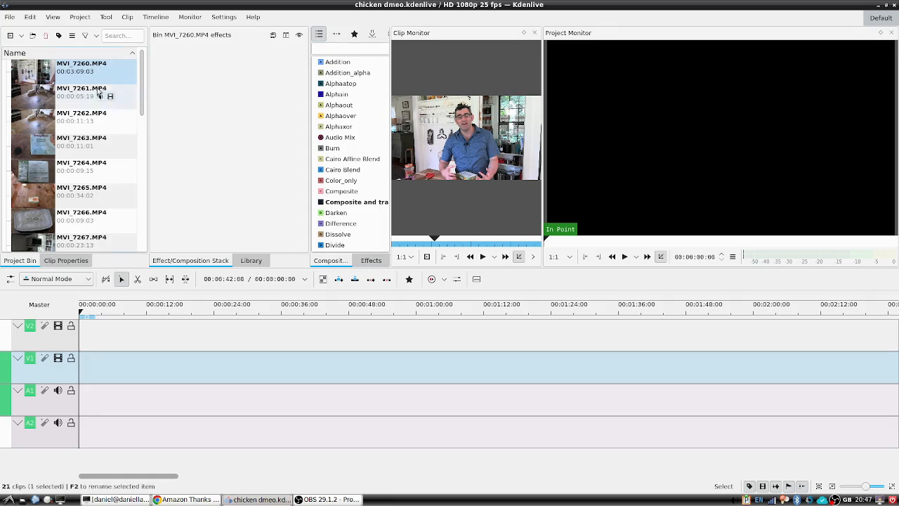
drag(71, 72, 107, 359)
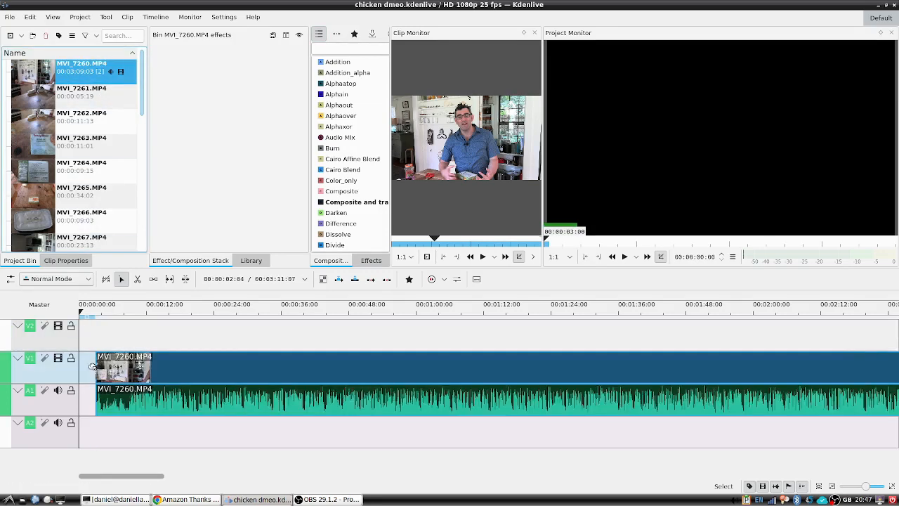
click(142, 358)
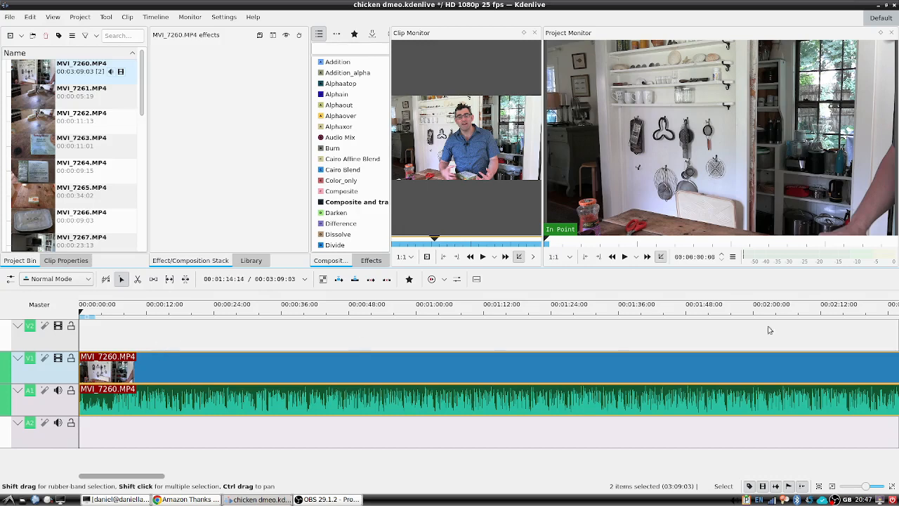
Disable the background utility that tints the screen's colors by switching off its Enabled option.
right_click(785, 500)
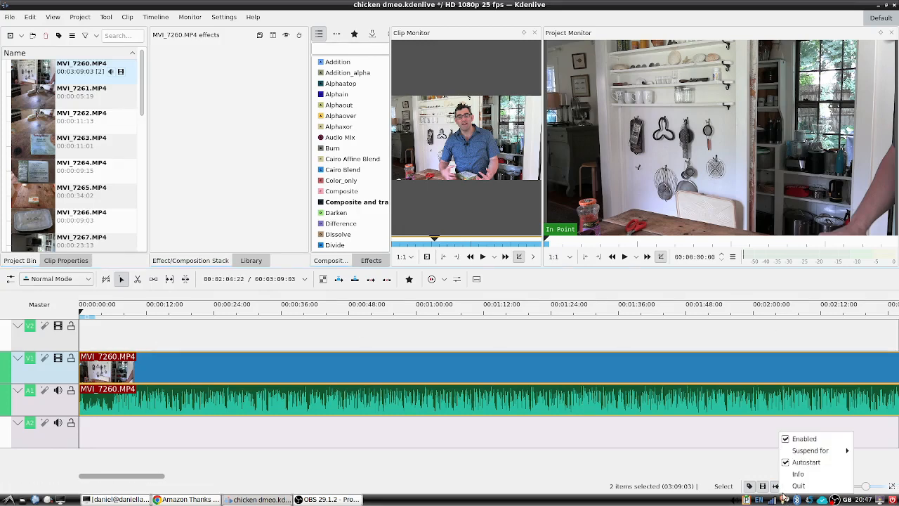
click(792, 440)
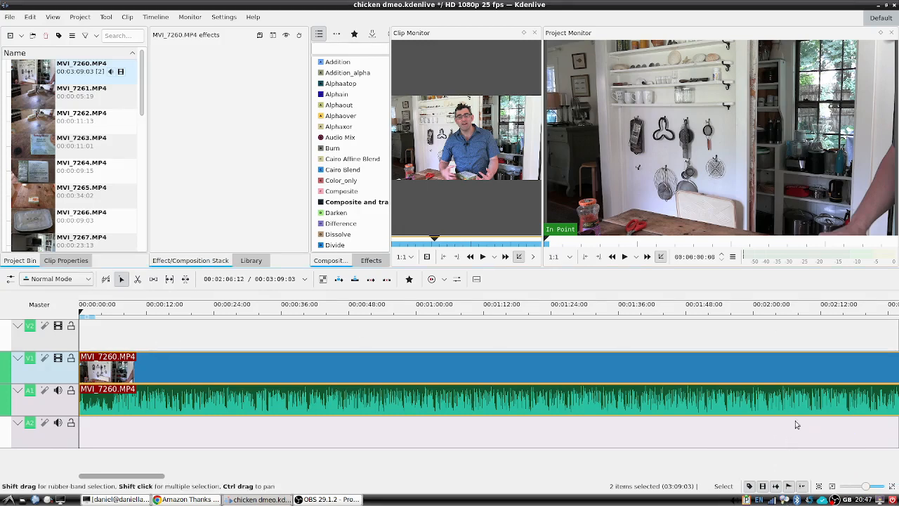
Play the project from about 29 seconds and pause at about 00:00:35:22, where the presenter is in the frame.
click(246, 315)
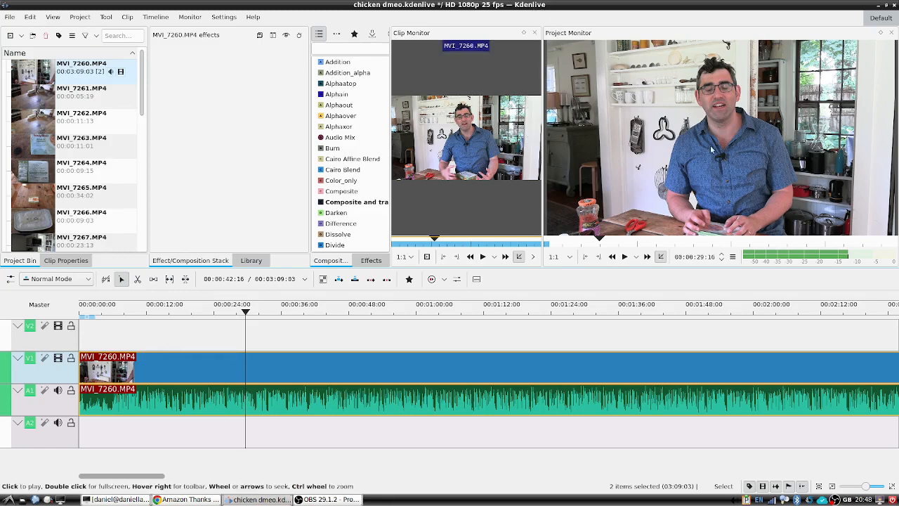
key(space)
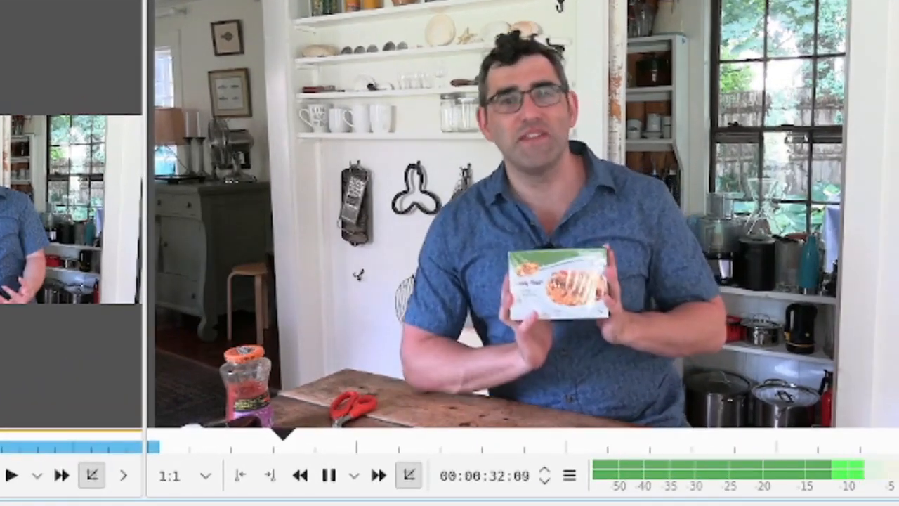
key(space)
key(space)
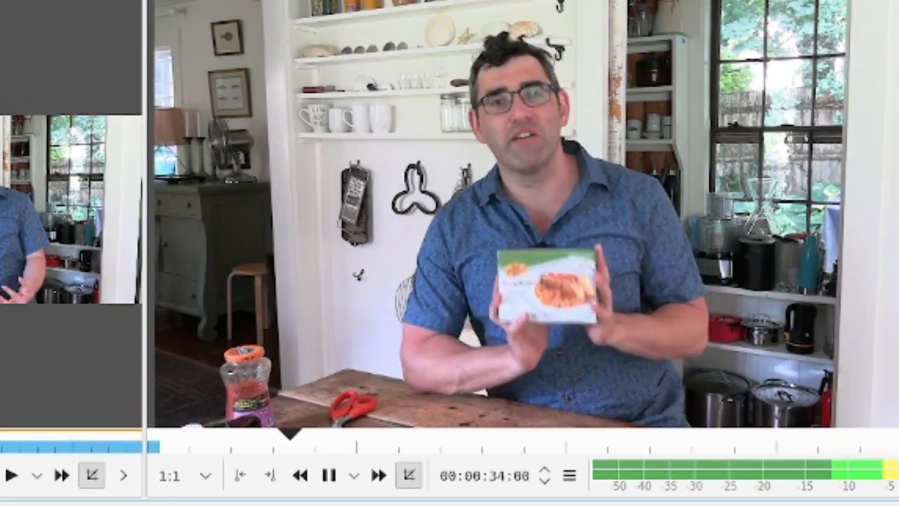
key(space)
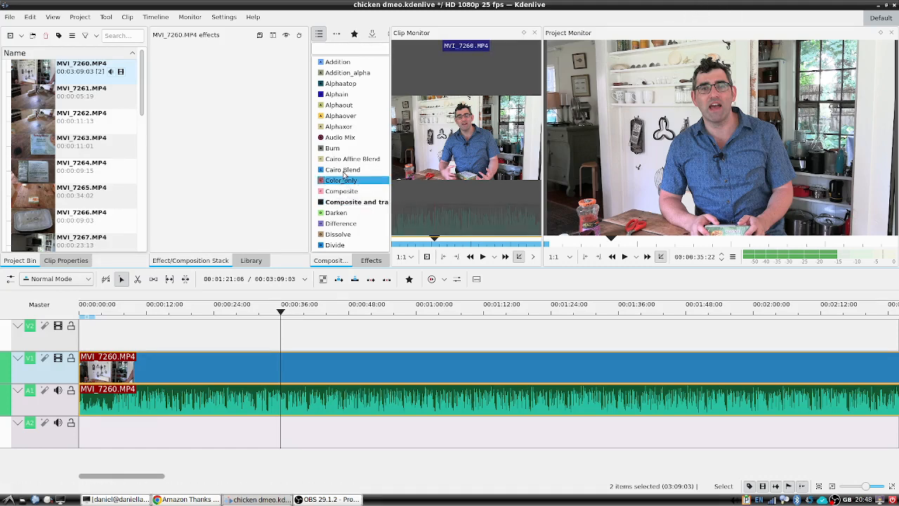
Add the Saturation effect to the MVI_7260.MP4 clip on track V1.
scroll(348, 147, down, 7)
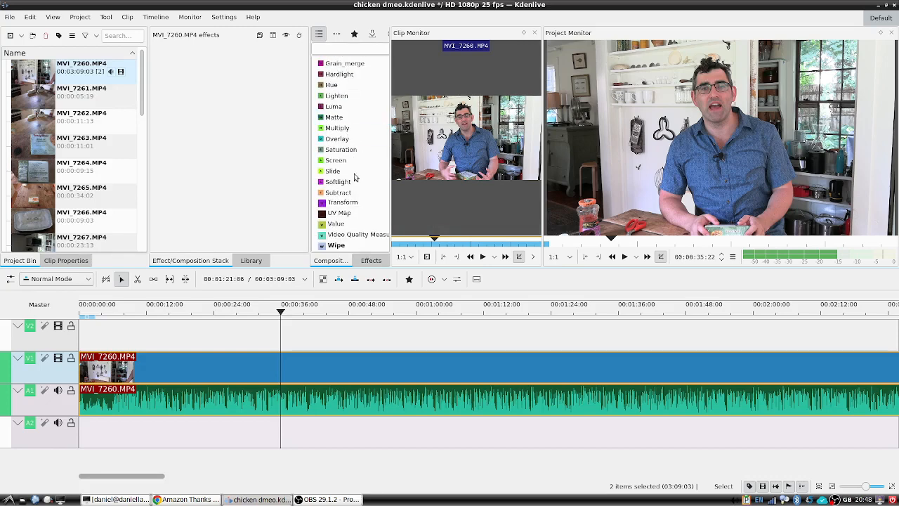
drag(355, 156, 342, 371)
right_click(341, 372)
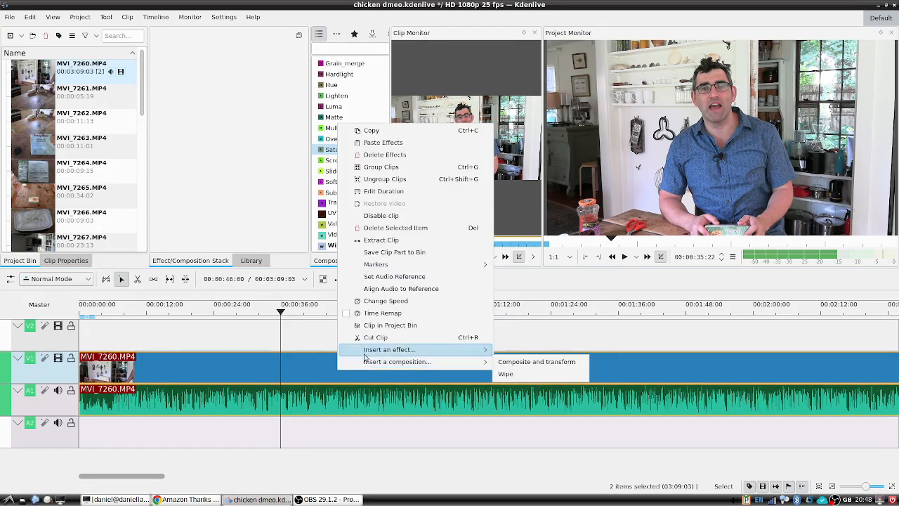
mouse_move(484, 349)
click(542, 340)
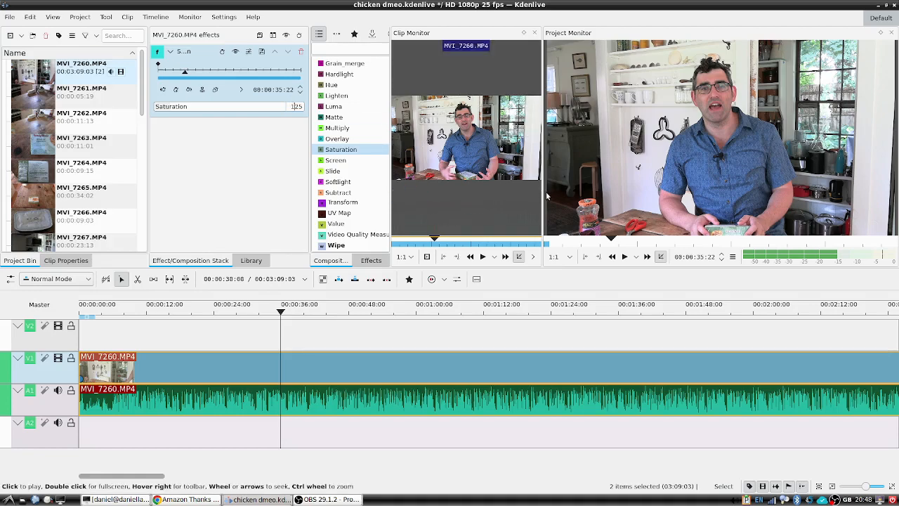
Enlarge the monitor area and widen the effect stack so the saturation setting and preview are easier to see.
drag(545, 199, 423, 211)
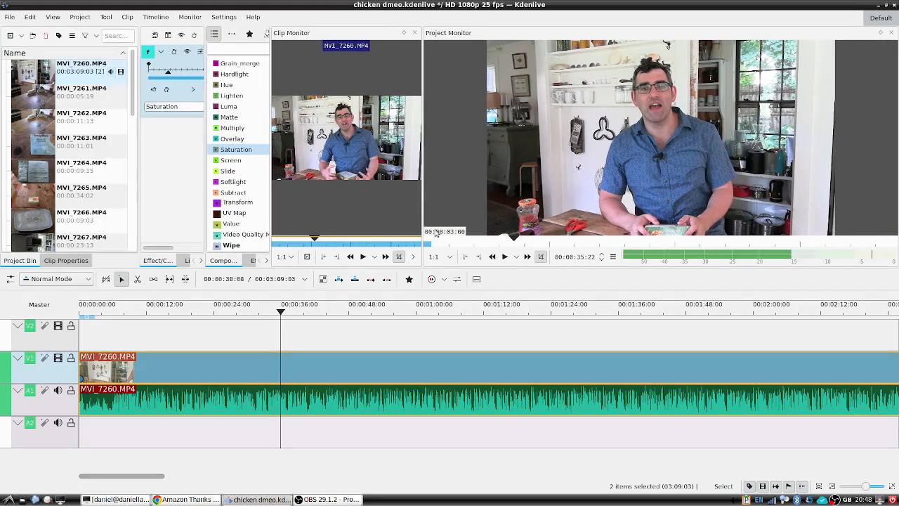
drag(421, 268, 425, 326)
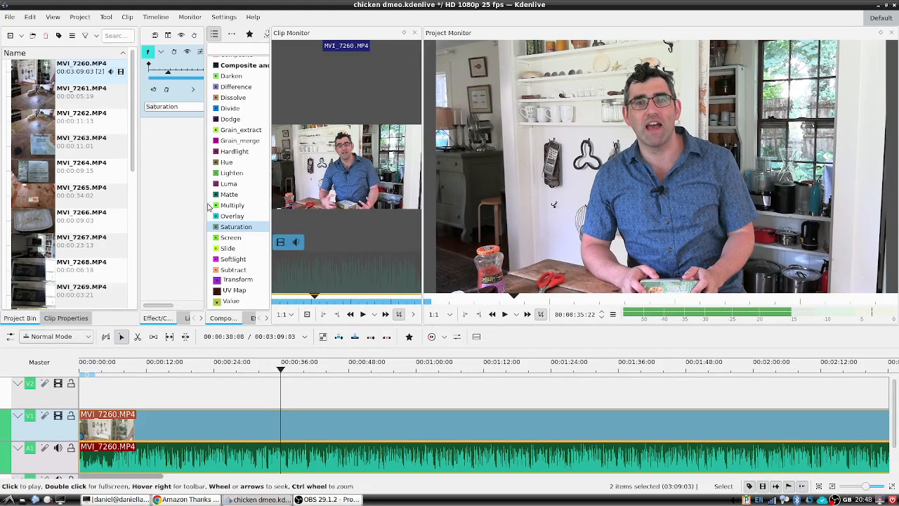
drag(207, 216, 284, 119)
Raise the clip's Saturation effect value to 160.
scroll(266, 107, up, 13)
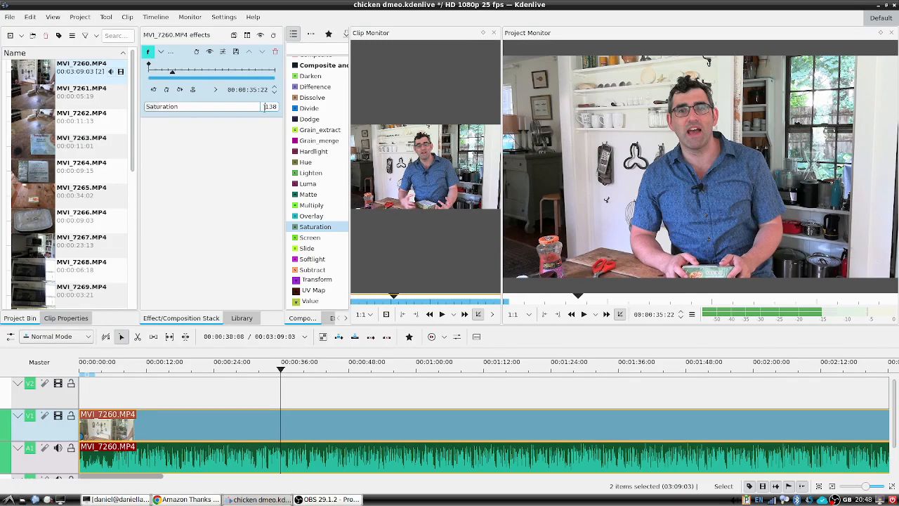
scroll(269, 106, up, 7)
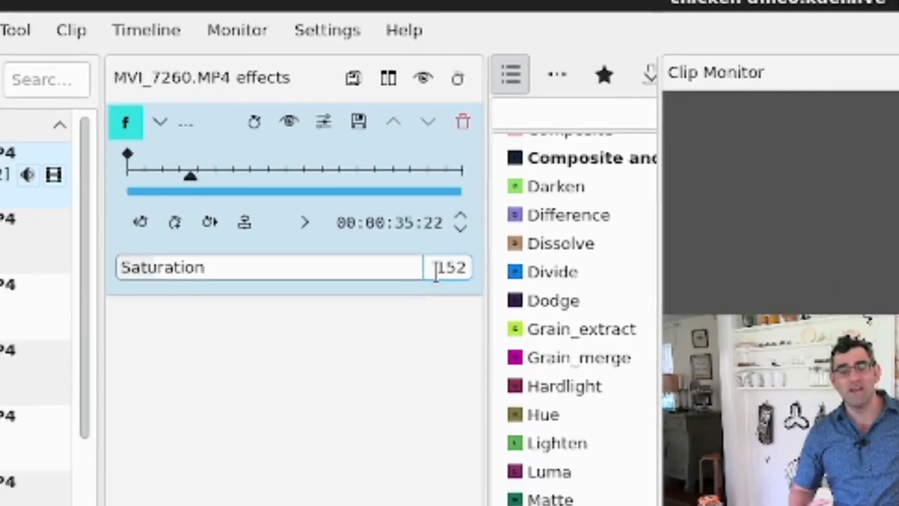
scroll(264, 105, down, 1)
drag(158, 295, 520, 323)
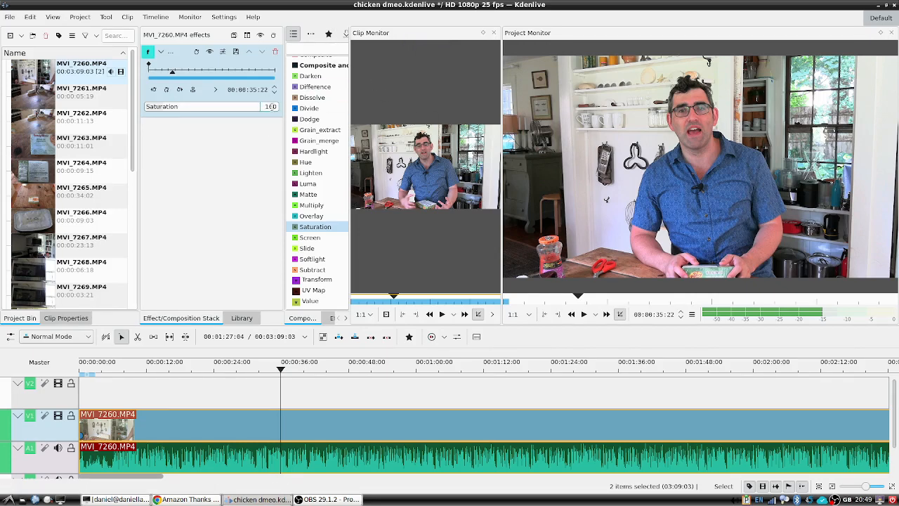
Add the Lift/gamma/gain effect to the same MVI_7260.MP4 clip.
right_click(347, 425)
mouse_move(407, 407)
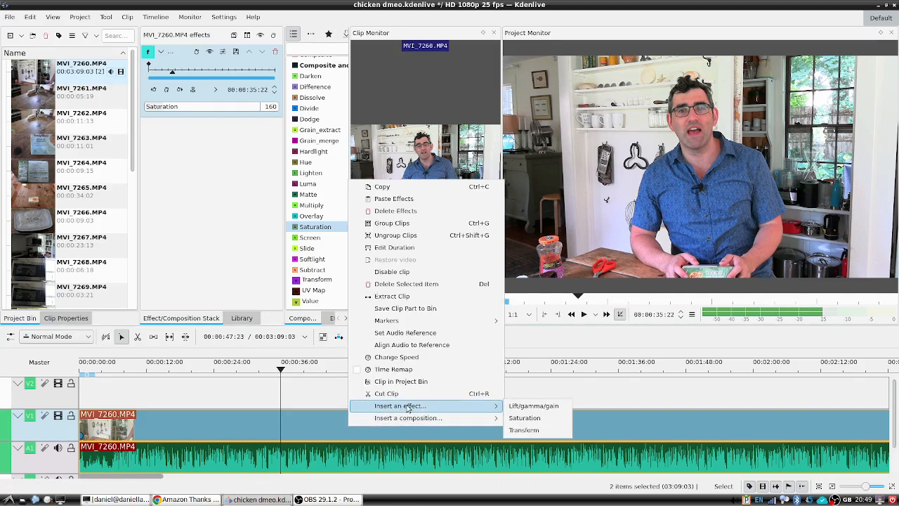
click(512, 405)
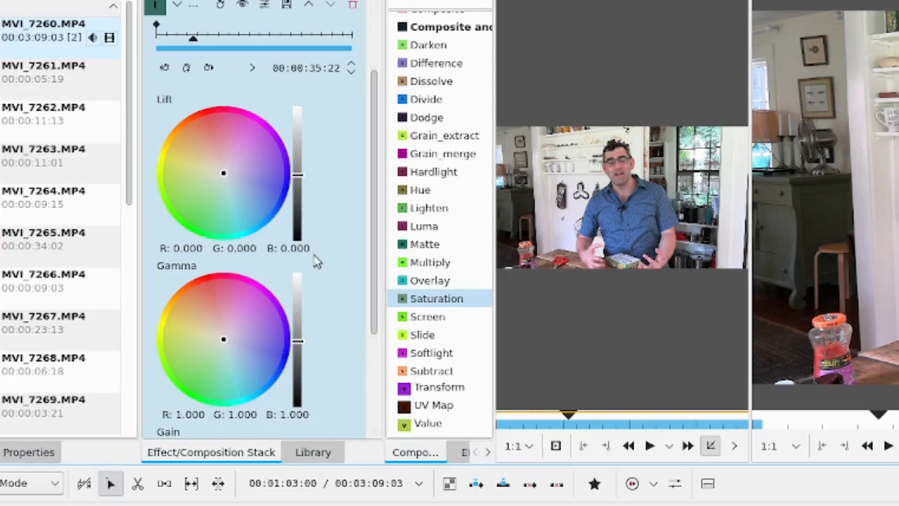
Raise the overall Gain level slightly to 1.053 in all three color channels.
drag(372, 201, 342, 283)
scroll(347, 253, up, 3)
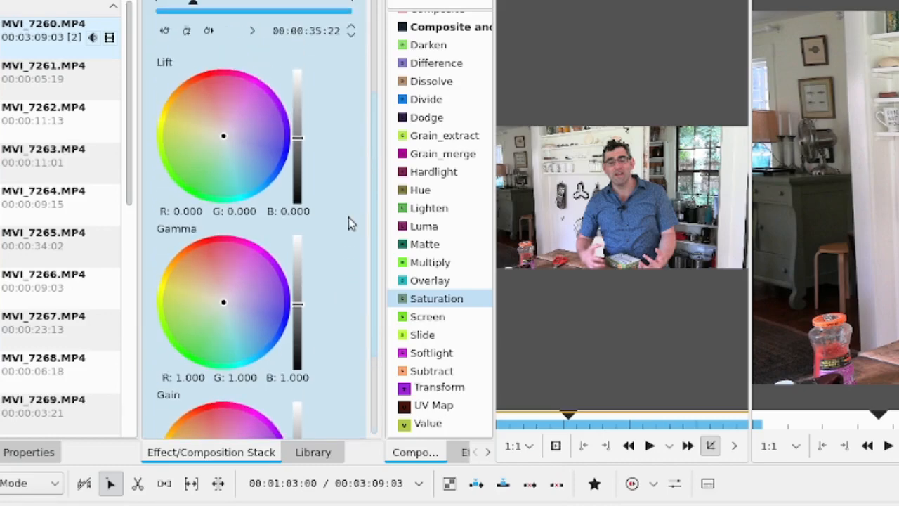
scroll(348, 231, down, 3)
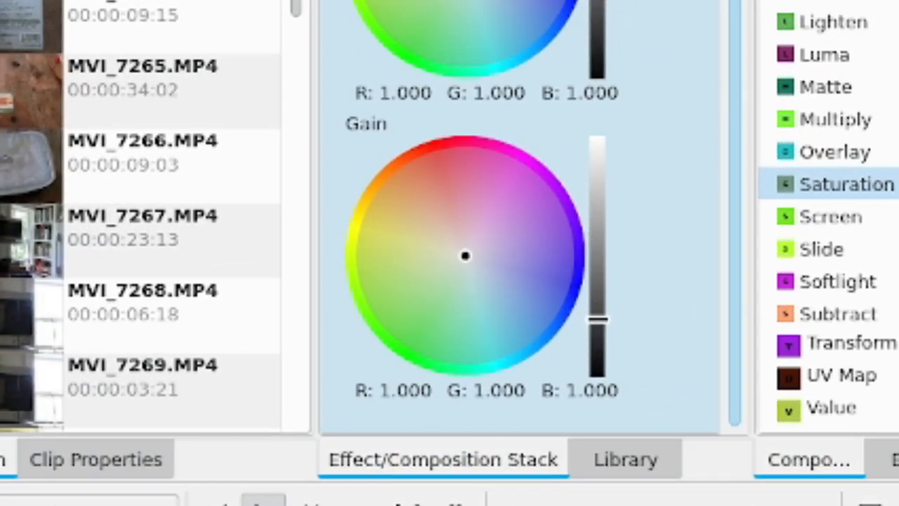
mouse_move(596, 320)
mouse_down()
mouse_move(598, 215)
mouse_move(598, 437)
mouse_move(597, 312)
mouse_up()
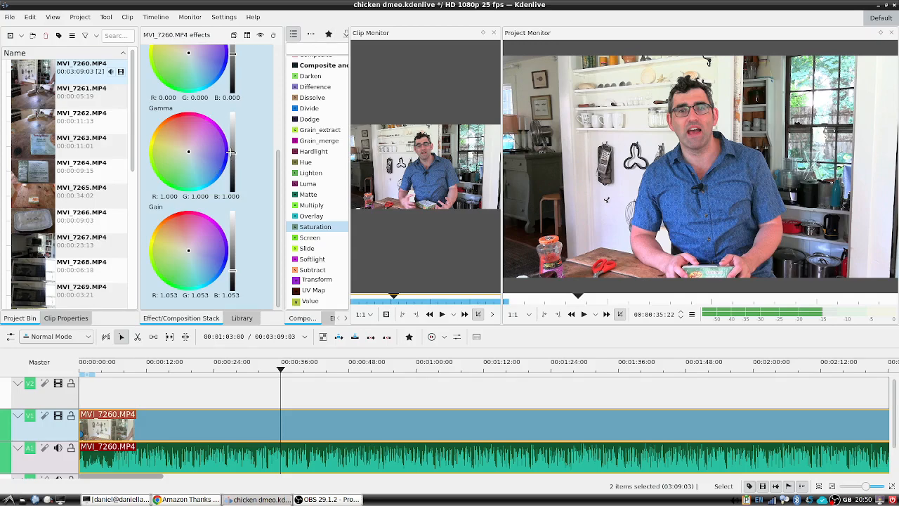
Set the overall Gamma level to 1.006 and the overall Lift level to -0.053.
mouse_move(230, 152)
mouse_down()
mouse_move(232, 129)
mouse_move(232, 137)
mouse_up()
drag(54, 147, 55, 162)
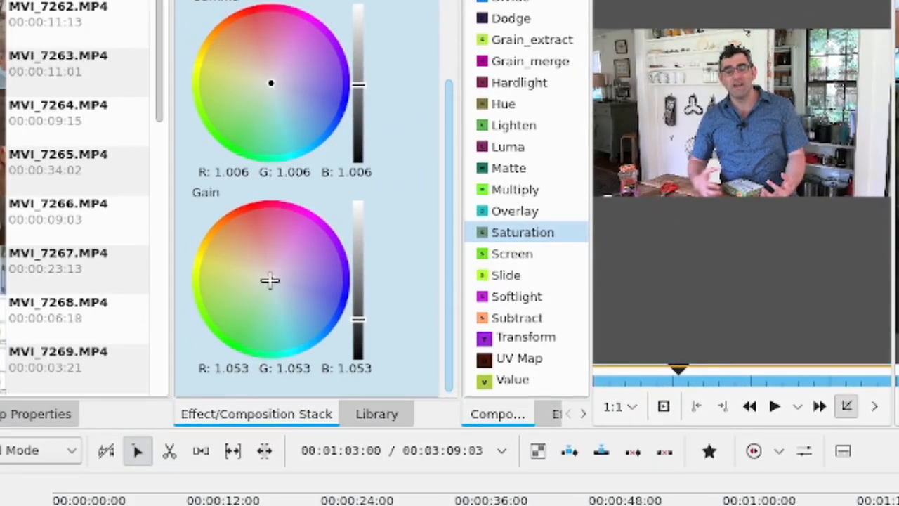
Tint the color wheels: Gain R 1.017, G 0.997, B 1.053; Gamma R 0.890, G 1.006, B 1.005; Lift R -0.033, G -0.049, B -0.053.
drag(269, 280, 216, 194)
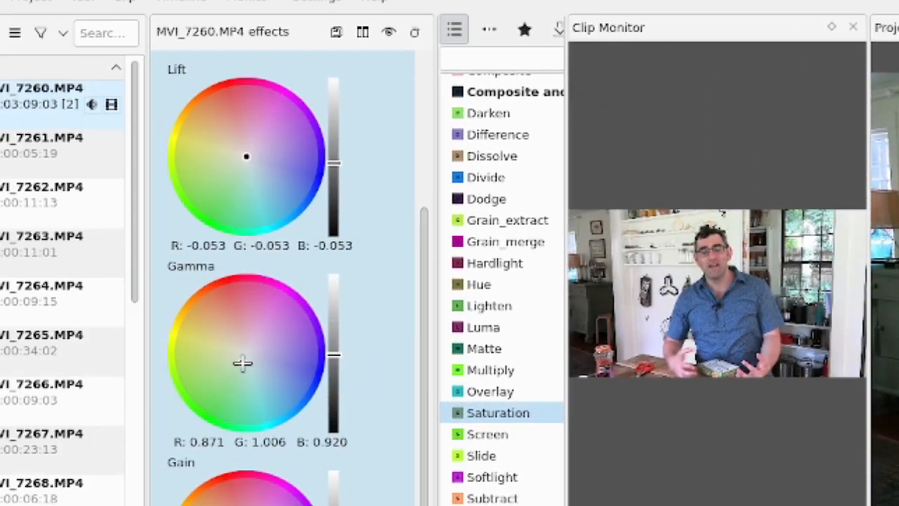
drag(241, 363, 247, 362)
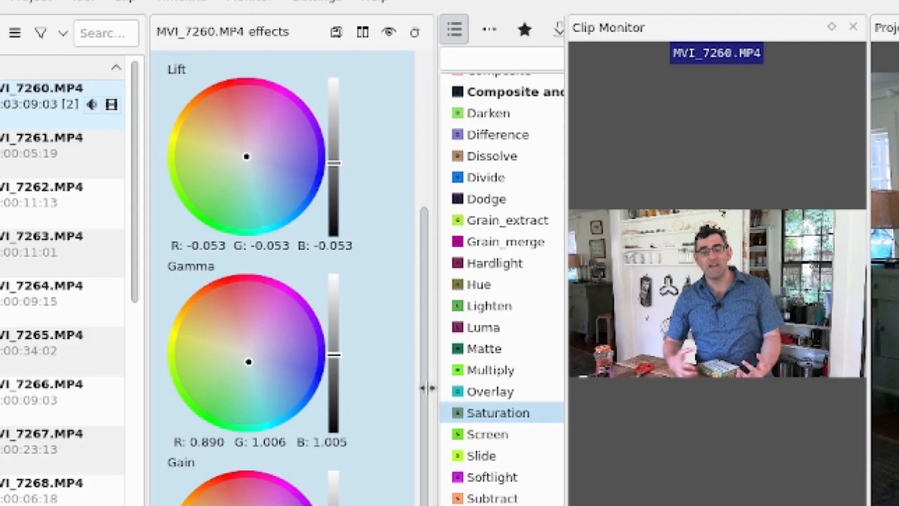
scroll(415, 408, down, 2)
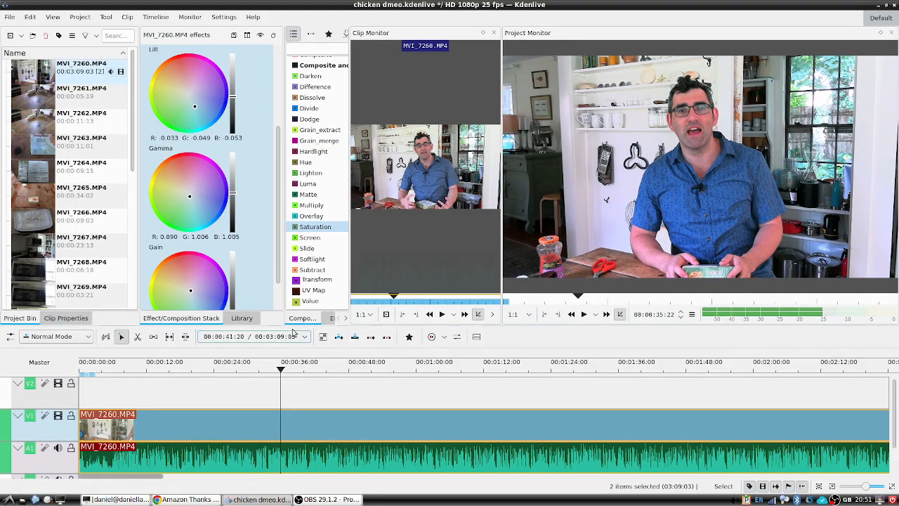
Save the adjusted Lift/gamma/gain effect under the name "XA40 color 1".
drag(277, 270, 278, 127)
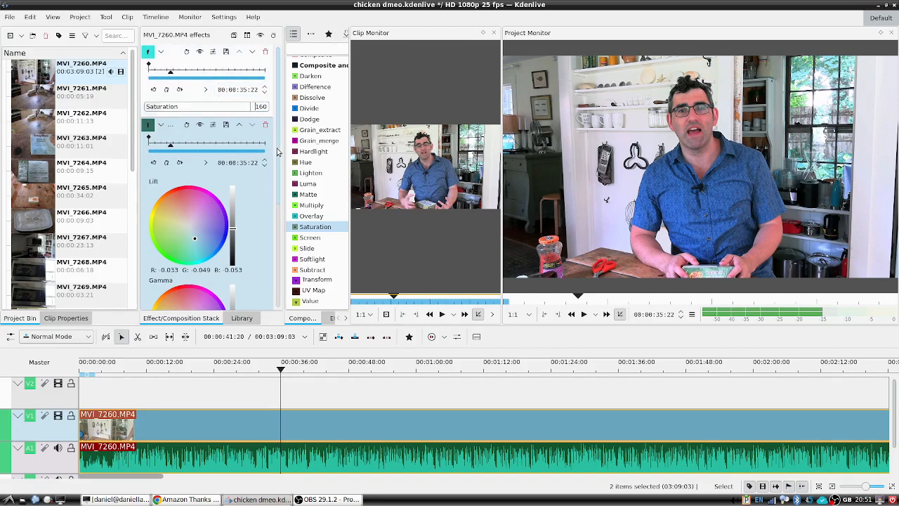
scroll(276, 150, down, 5)
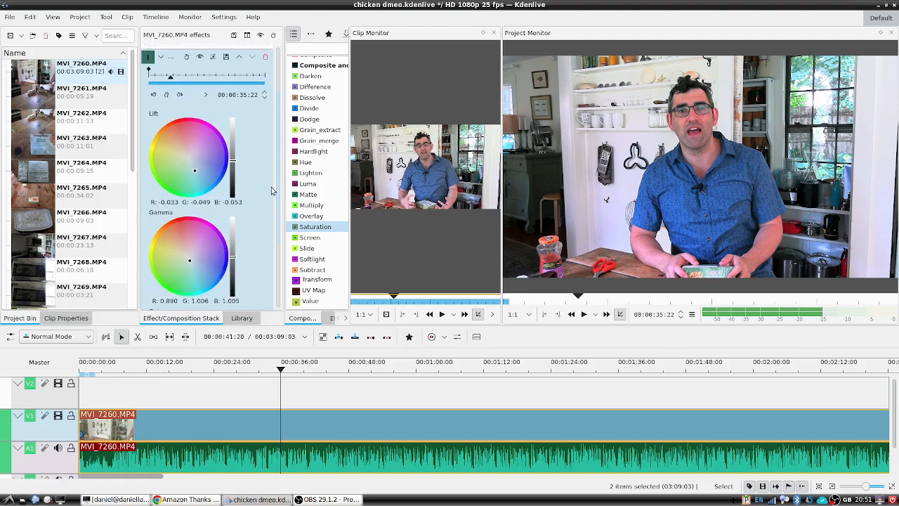
scroll(277, 117, up, 5)
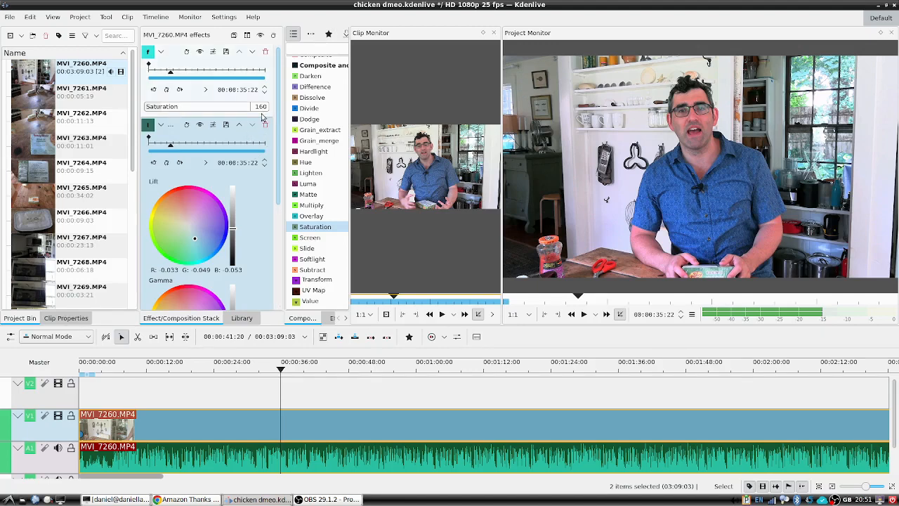
click(227, 125)
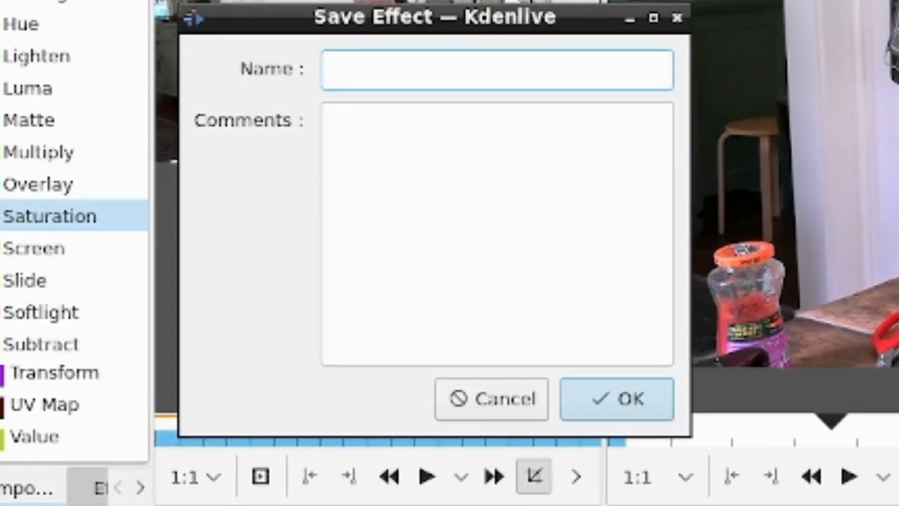
key(Escape)
text(Vlo)
key(ctrl+a)
text(XA40)
key(BackSpace)
text(color 1)
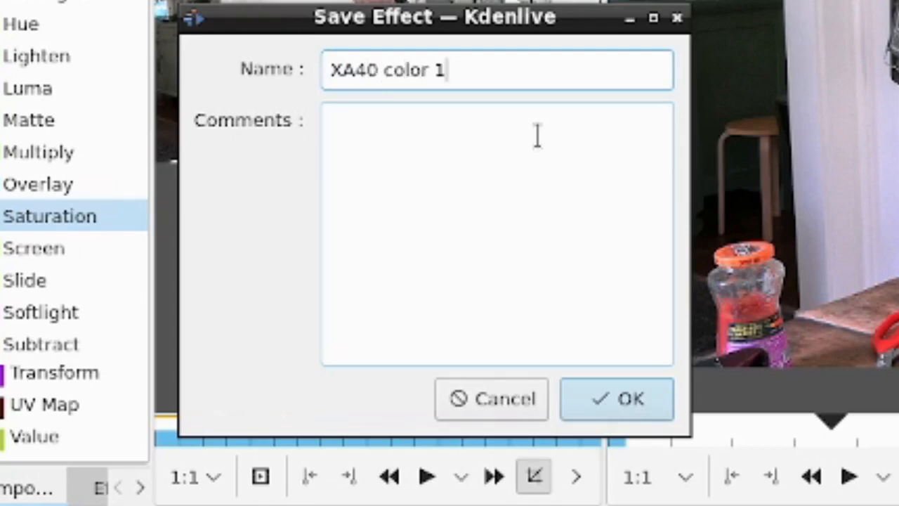
click(603, 393)
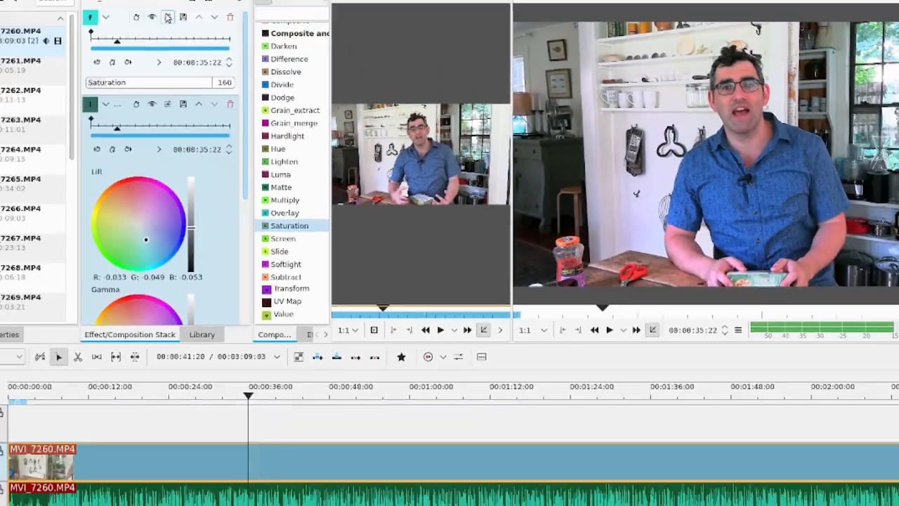
Save the Saturation effect's settings as a preset named "XA40 sat 1".
click(213, 51)
click(240, 77)
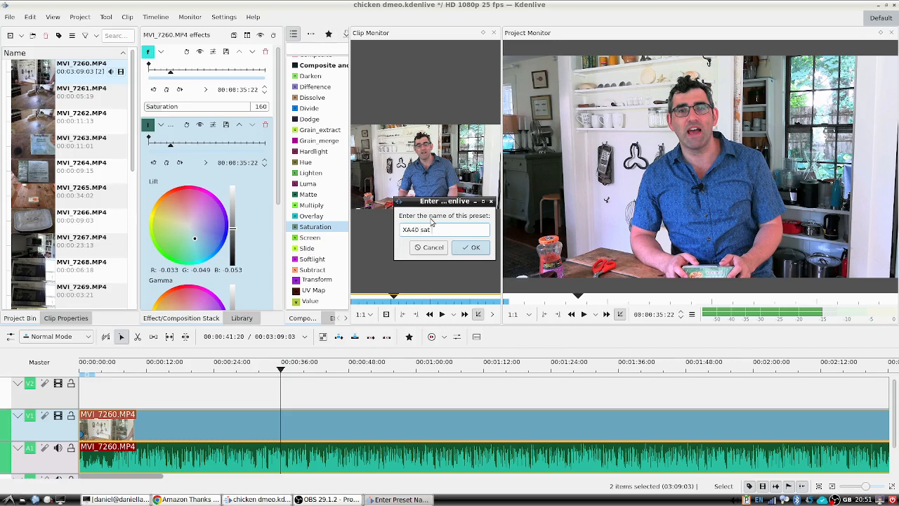
text(XA40 sat 1)
key(Return)
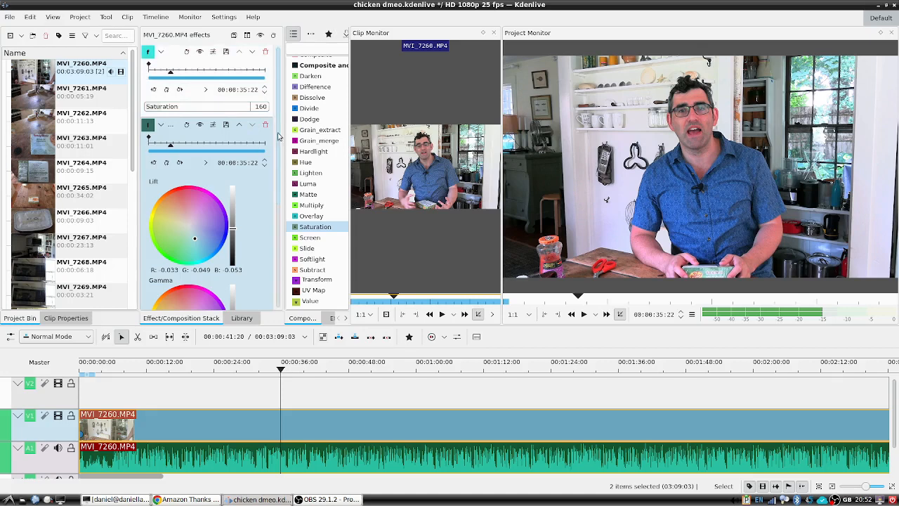
scroll(262, 220, down, 3)
scroll(262, 220, up, 5)
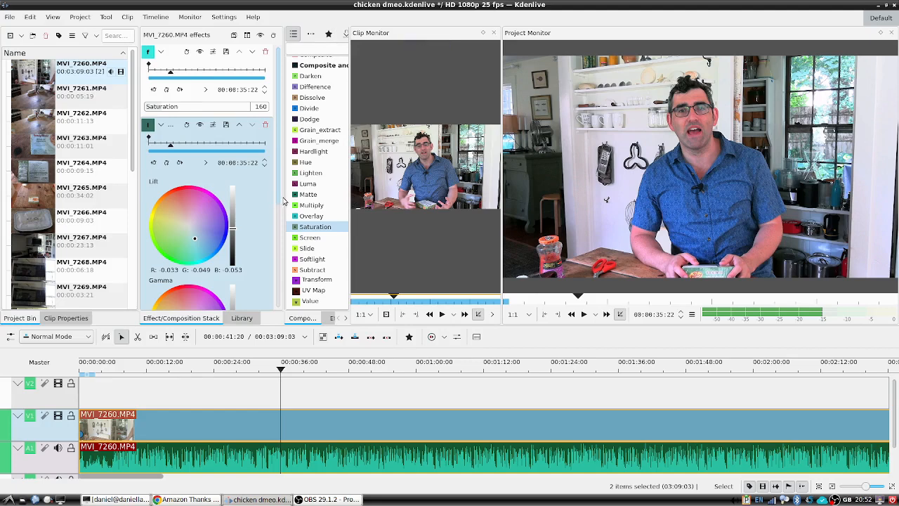
scroll(277, 117, down, 2)
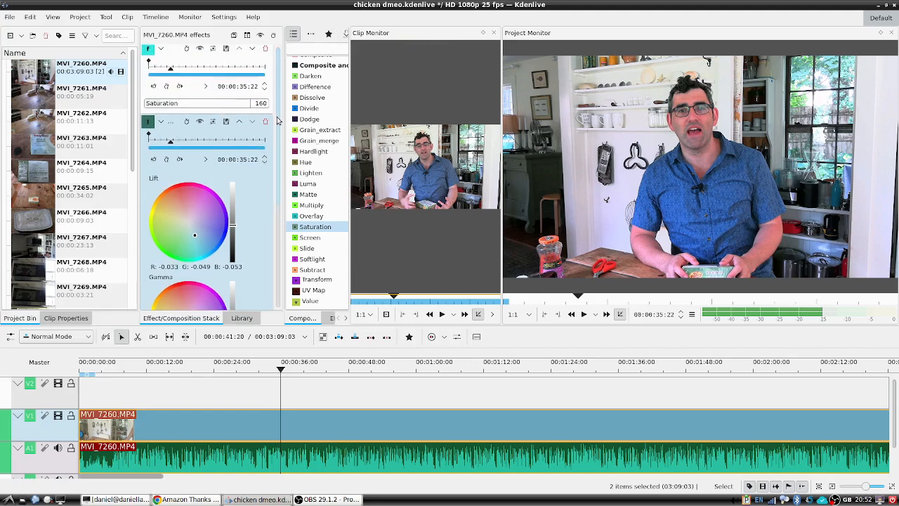
scroll(277, 125, down, 6)
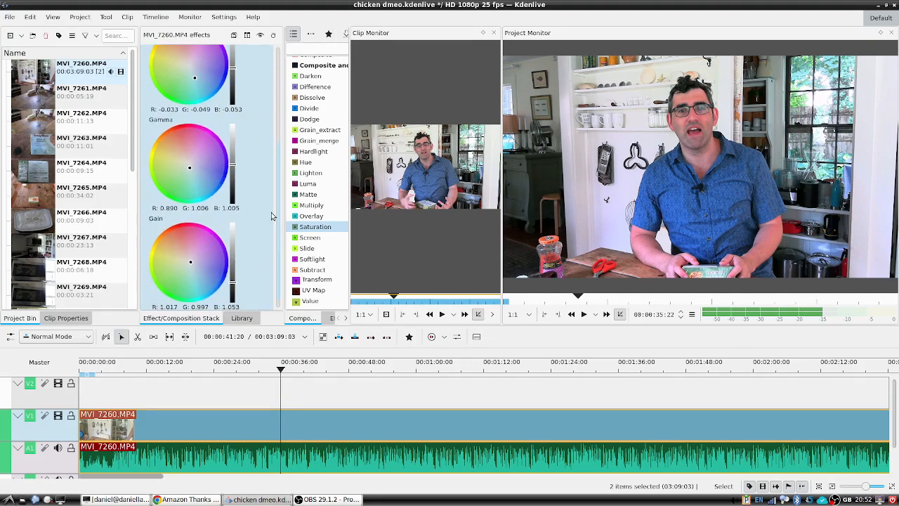
scroll(274, 174, up, 5)
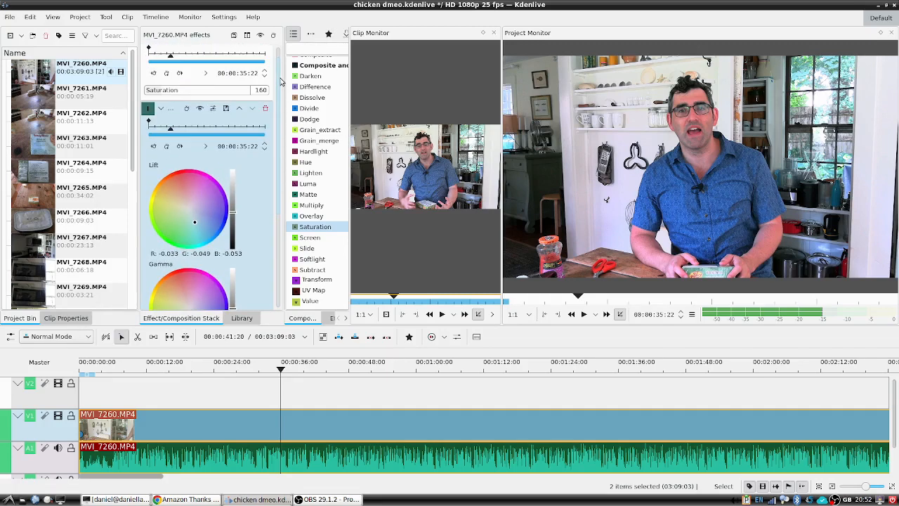
scroll(274, 174, down, 4)
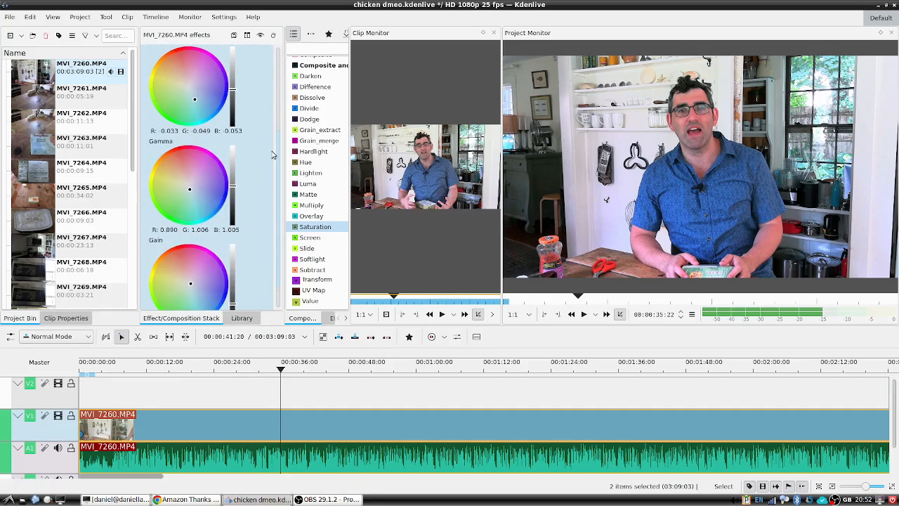
click(336, 499)
click(336, 500)
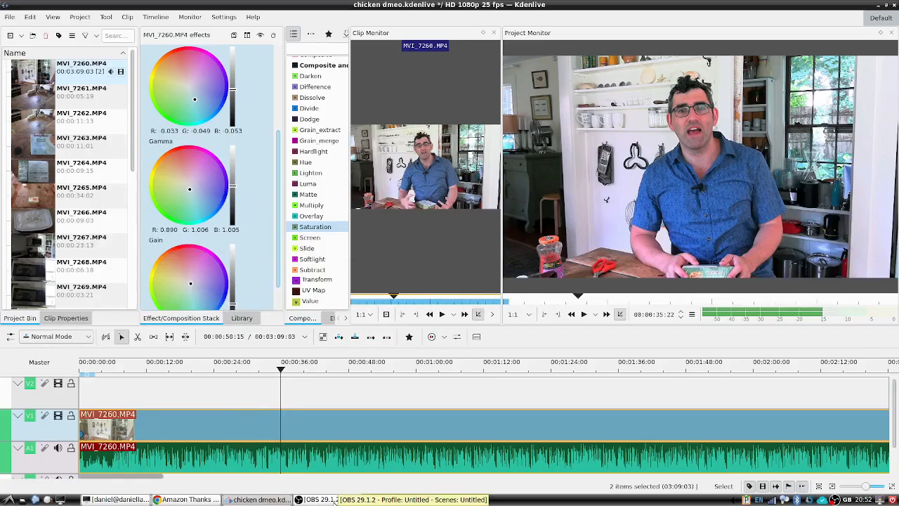